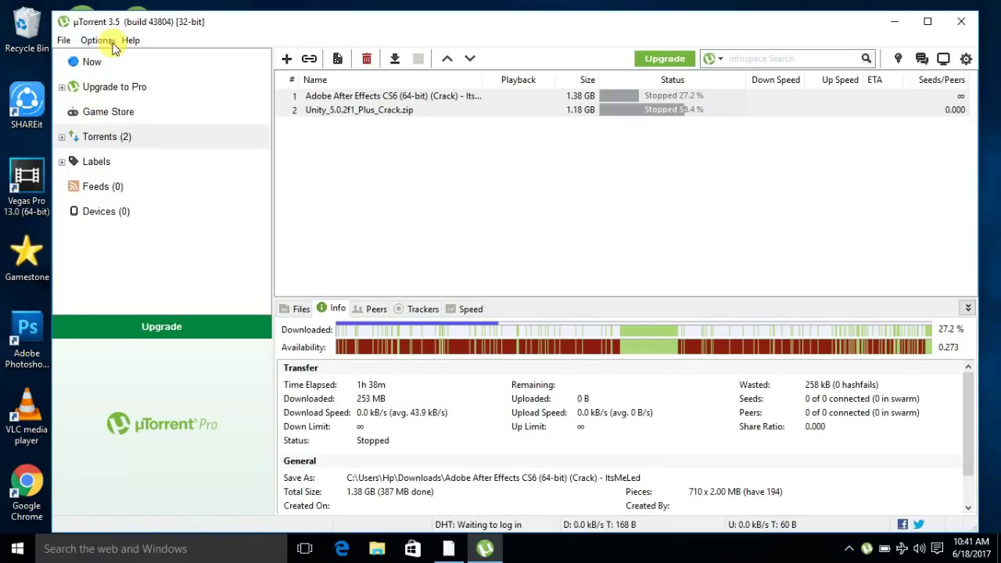
- Open the preferences and review the General, UI Settings and Directories options
click(105, 41)
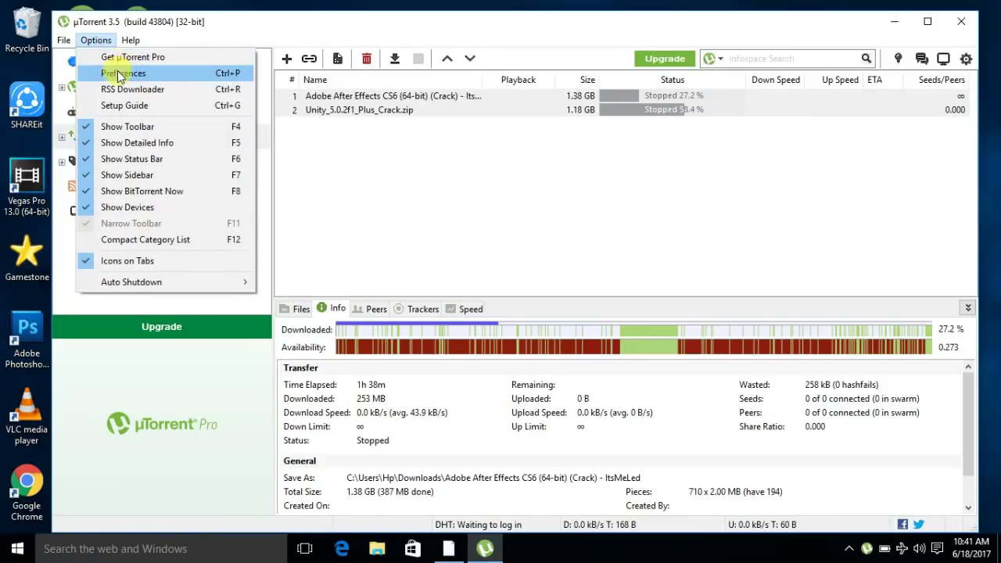
click(120, 74)
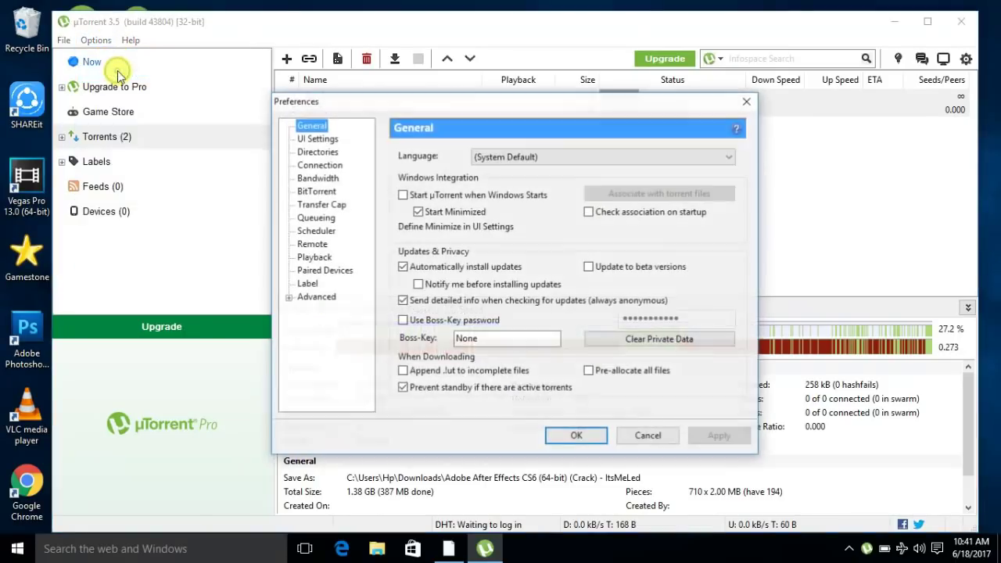
click(417, 212)
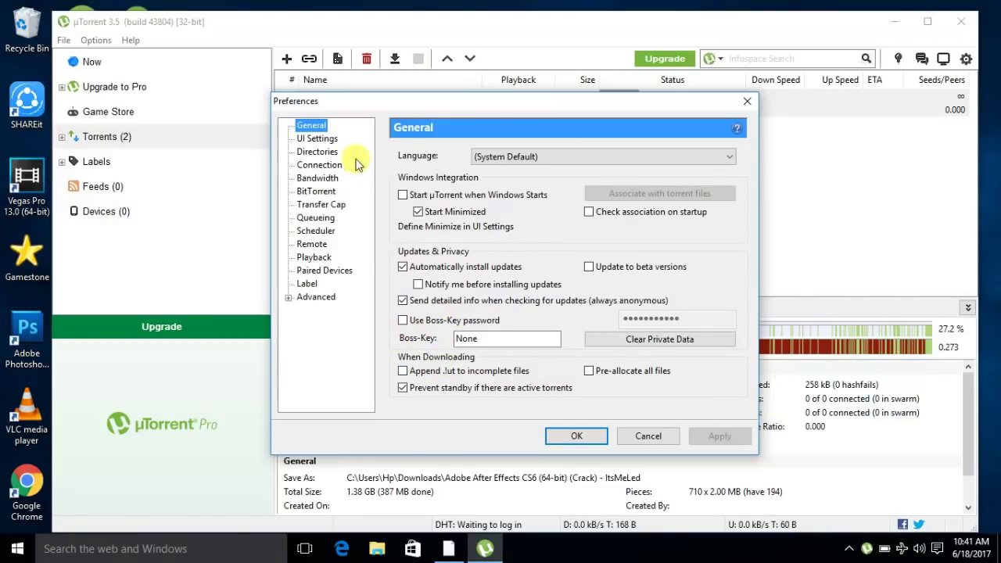
click(328, 140)
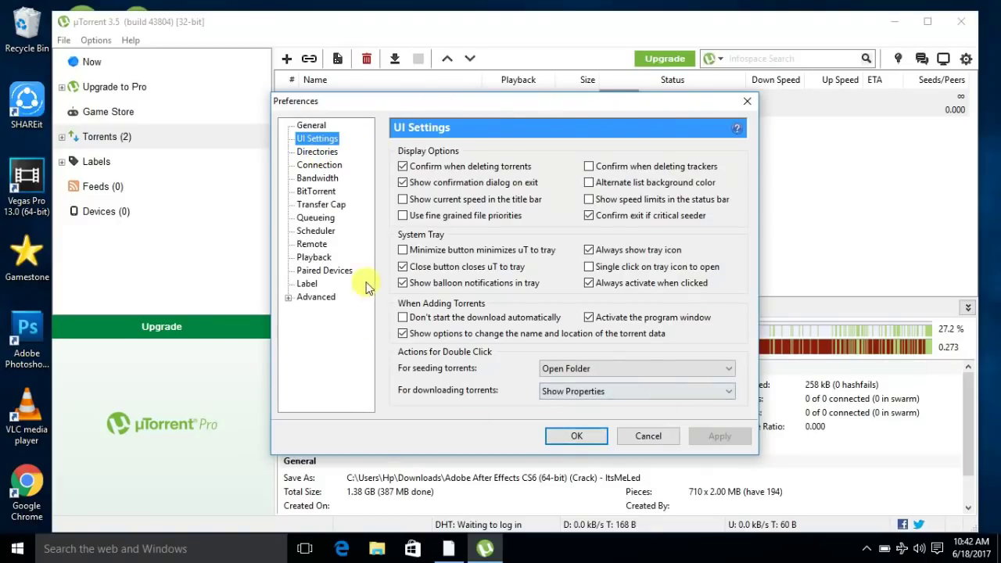
click(331, 154)
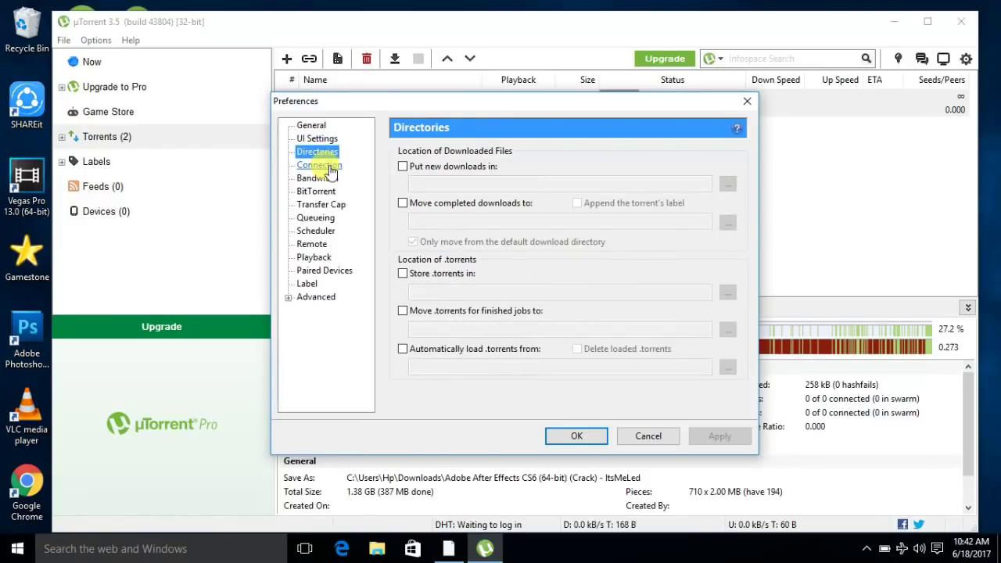
- Check the incoming connection port, the port randomization option and the Windows Firewall exception in the Connection settings
click(329, 171)
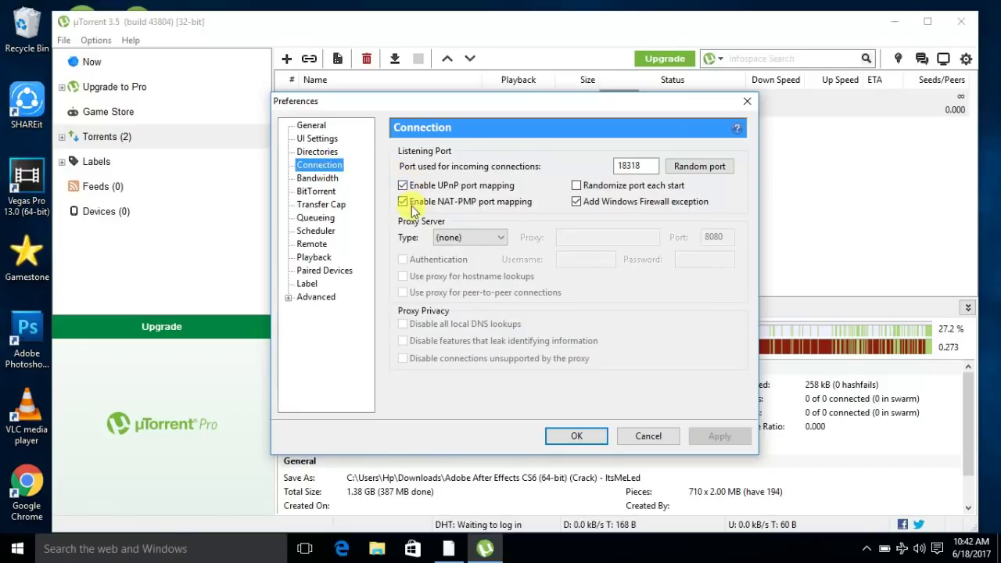
double_click(630, 166)
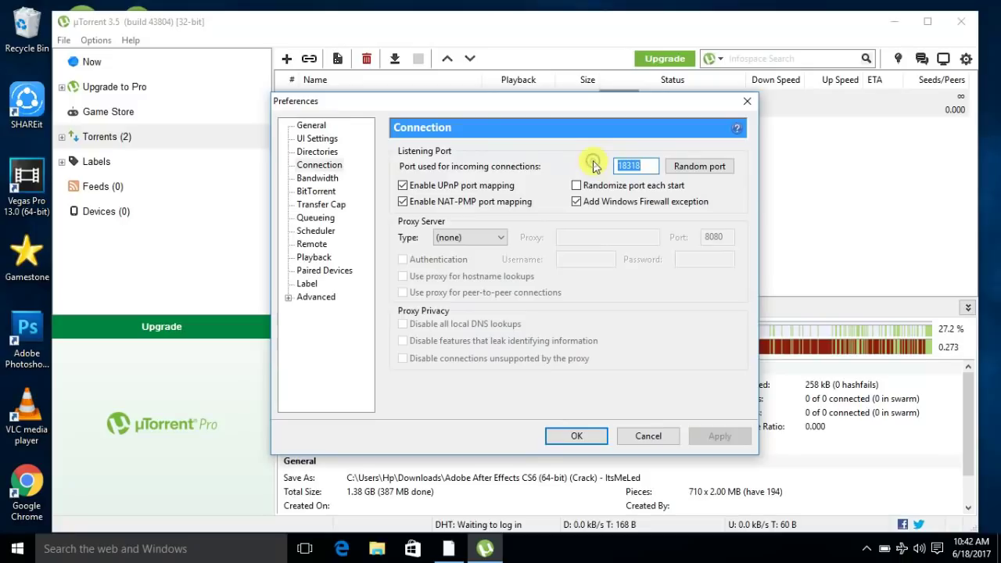
text(18318)
click(576, 186)
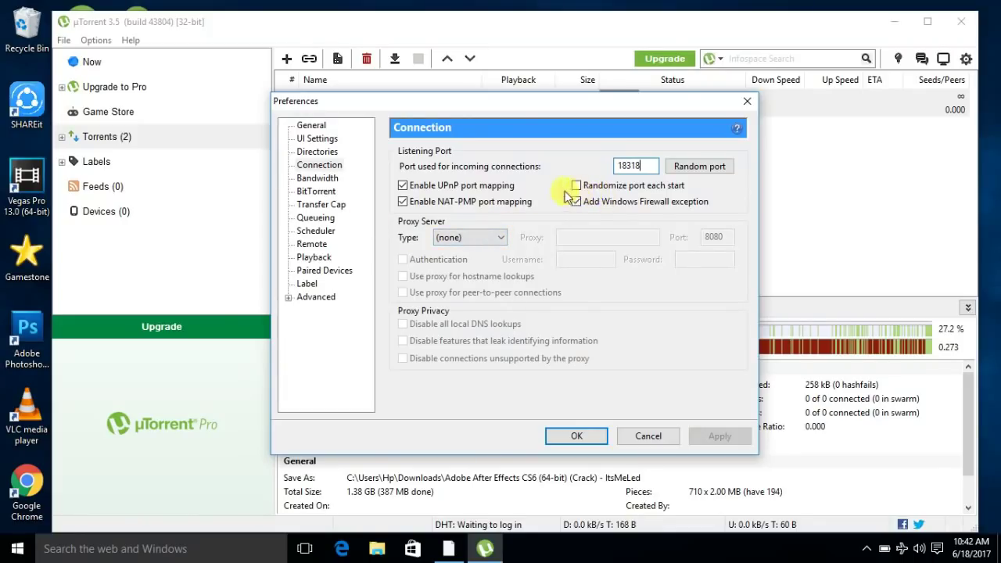
click(576, 201)
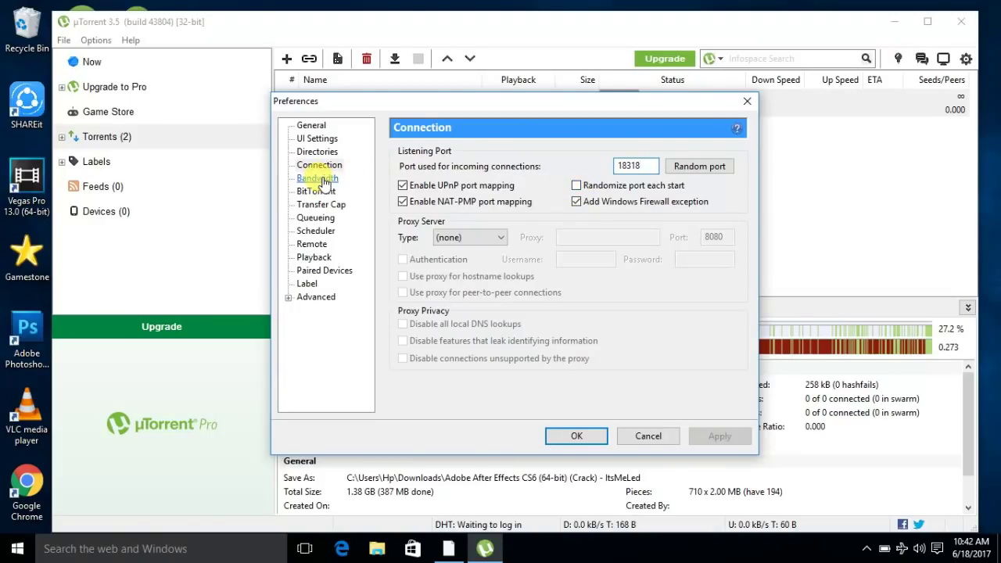
- Check the maximum upload rate, global maximum connections and maximum connected peers per torrent in the Bandwidth settings
click(323, 182)
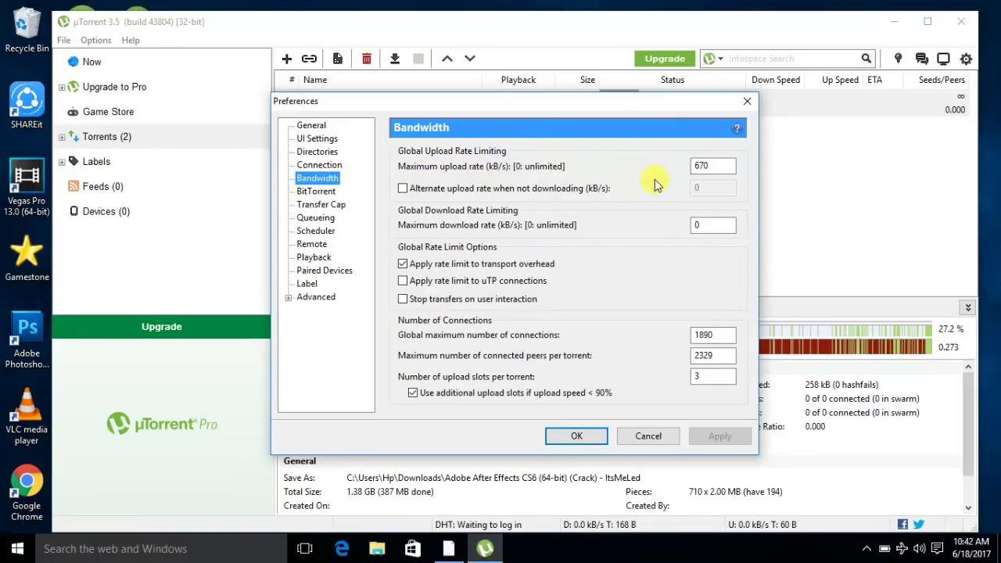
drag(719, 166, 672, 166)
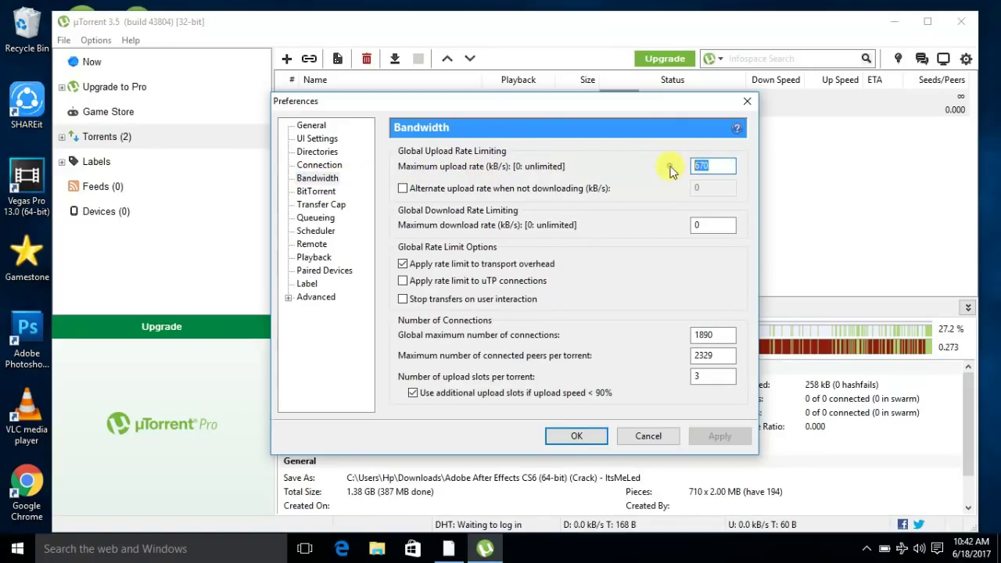
click(719, 162)
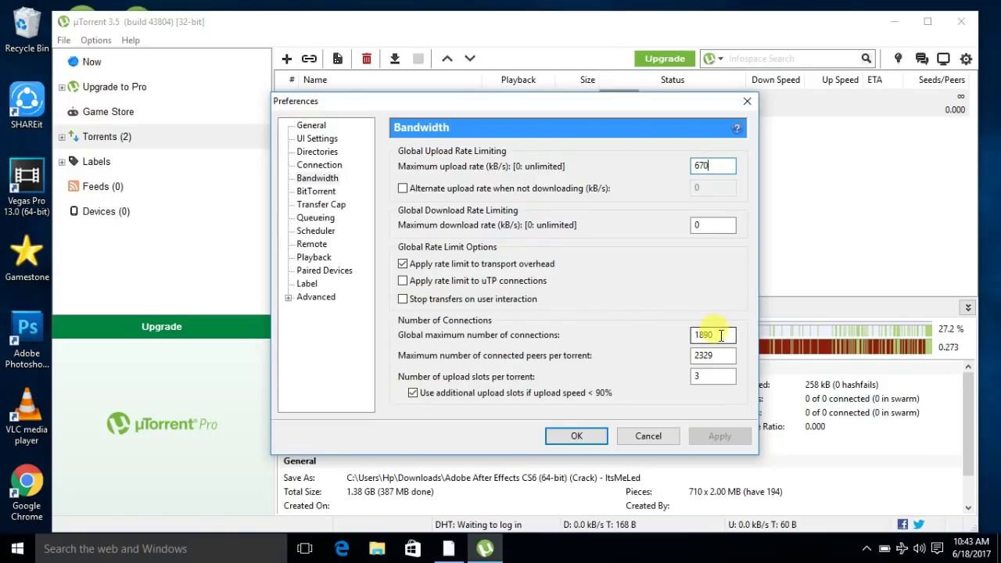
drag(720, 335, 577, 334)
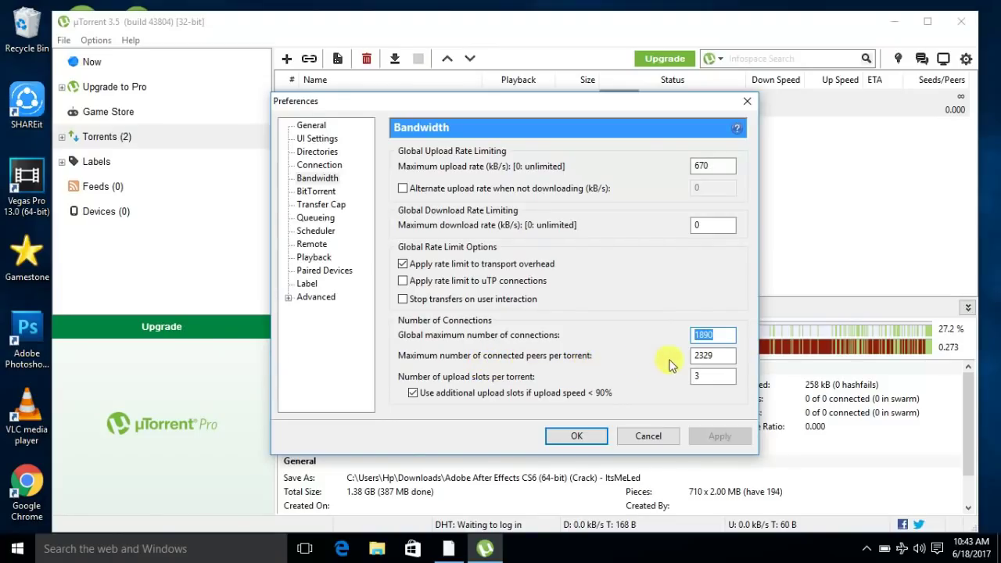
drag(721, 356, 681, 353)
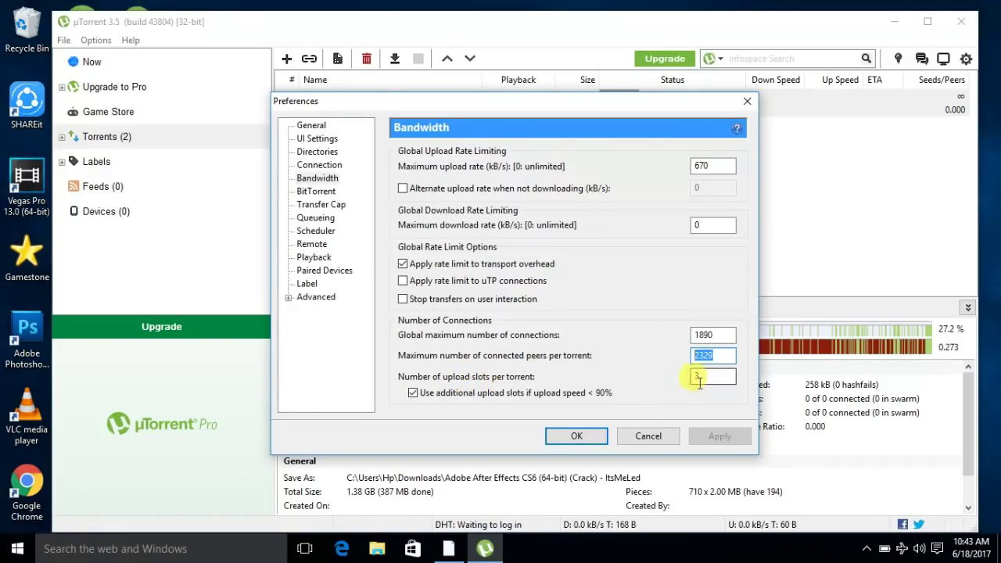
- Review the BitTorrent and Transfer Cap settings and the Queueing limits for active torrents, active downloads and minimum ratio
click(331, 194)
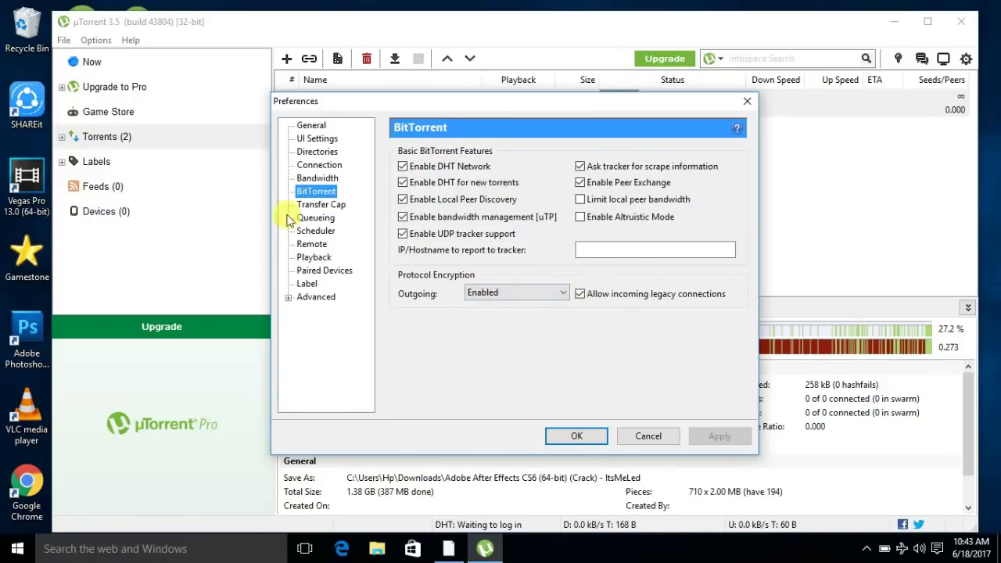
click(324, 208)
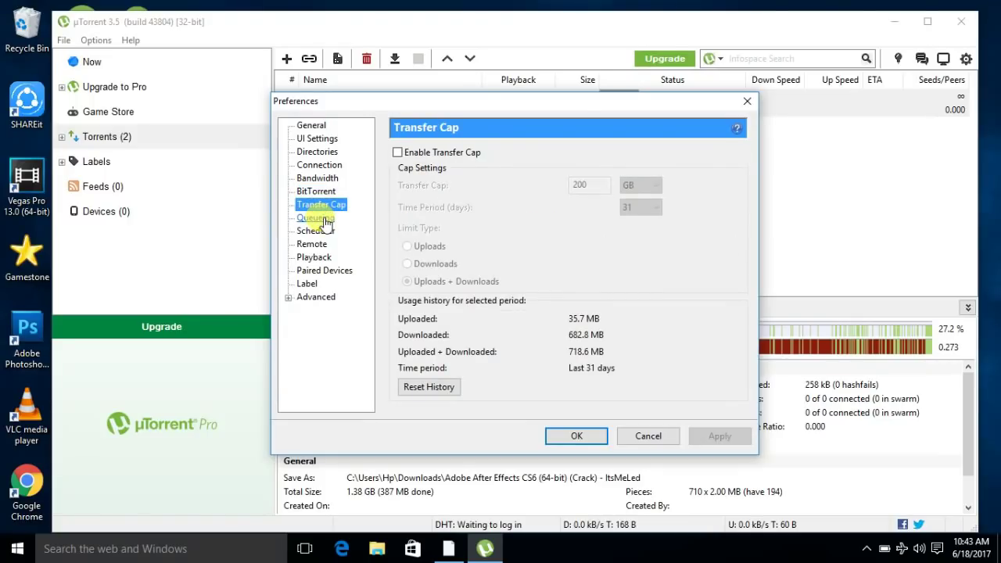
click(325, 221)
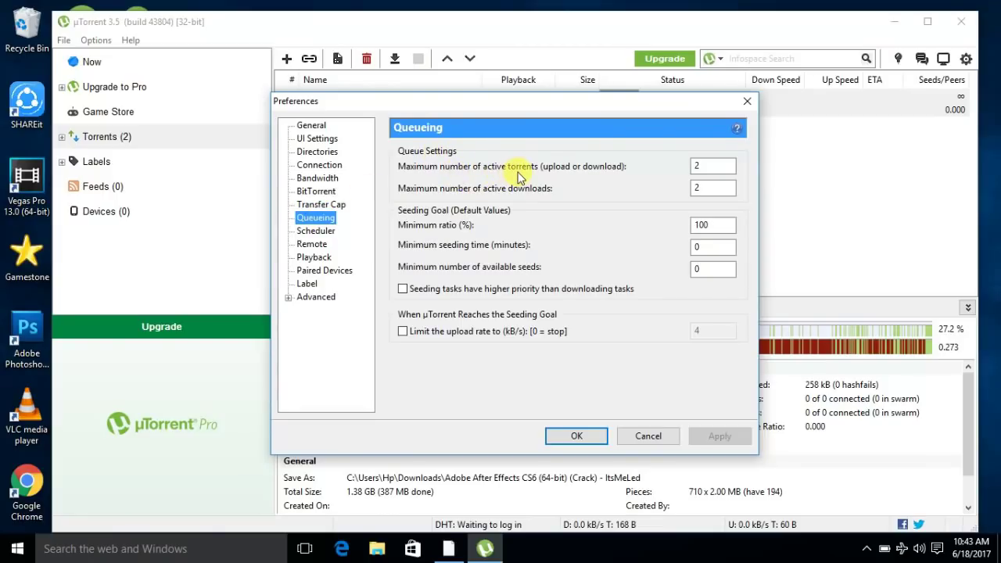
double_click(707, 167)
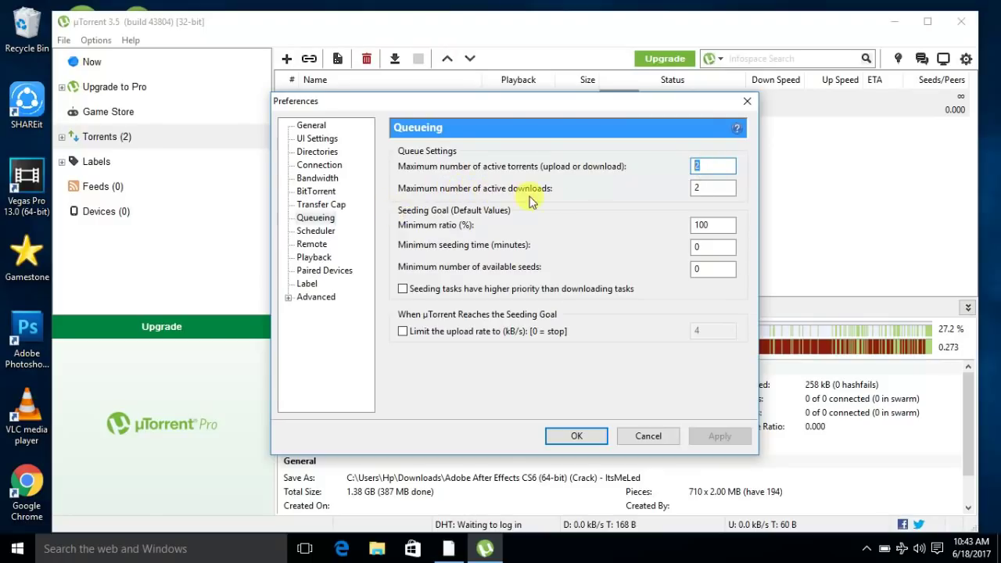
double_click(720, 190)
drag(720, 226, 679, 220)
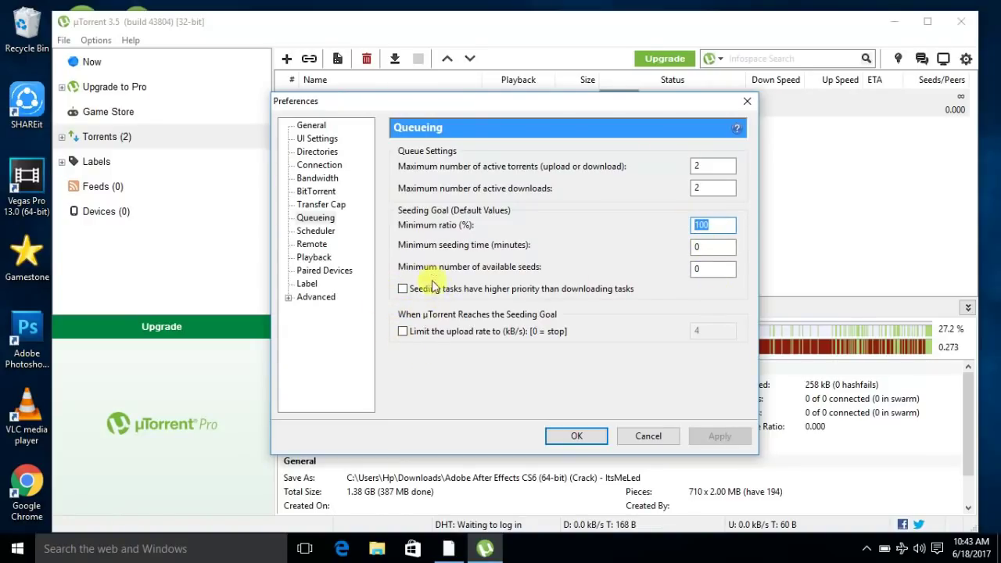
- Look through the Scheduler, Remote, Playback, Paired Devices and Label preferences
click(324, 233)
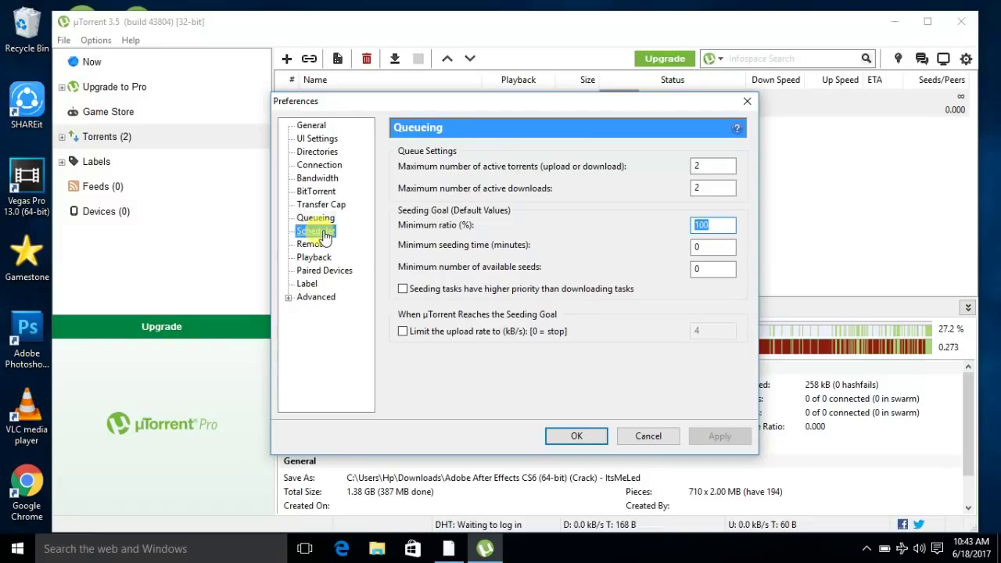
click(321, 244)
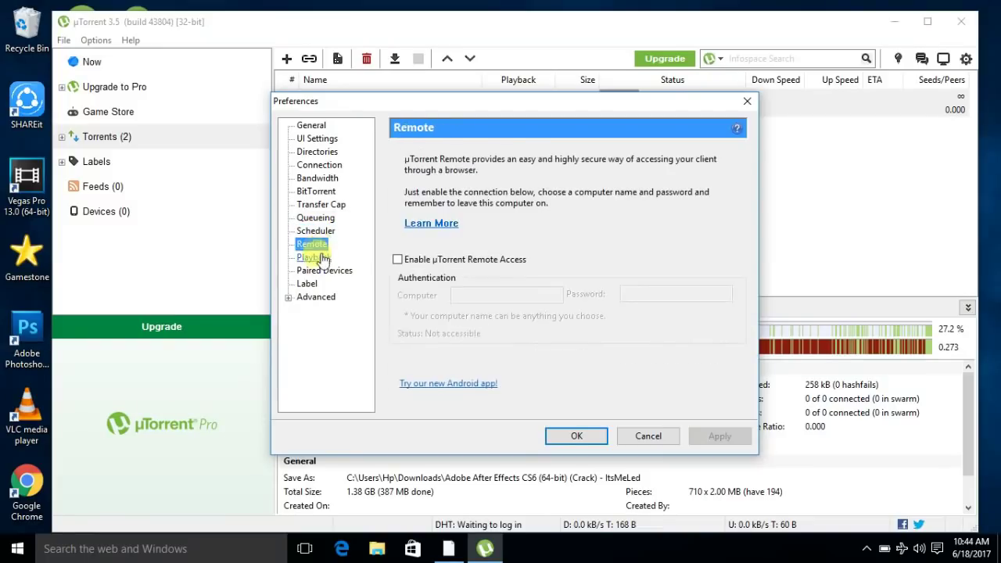
click(320, 259)
click(323, 272)
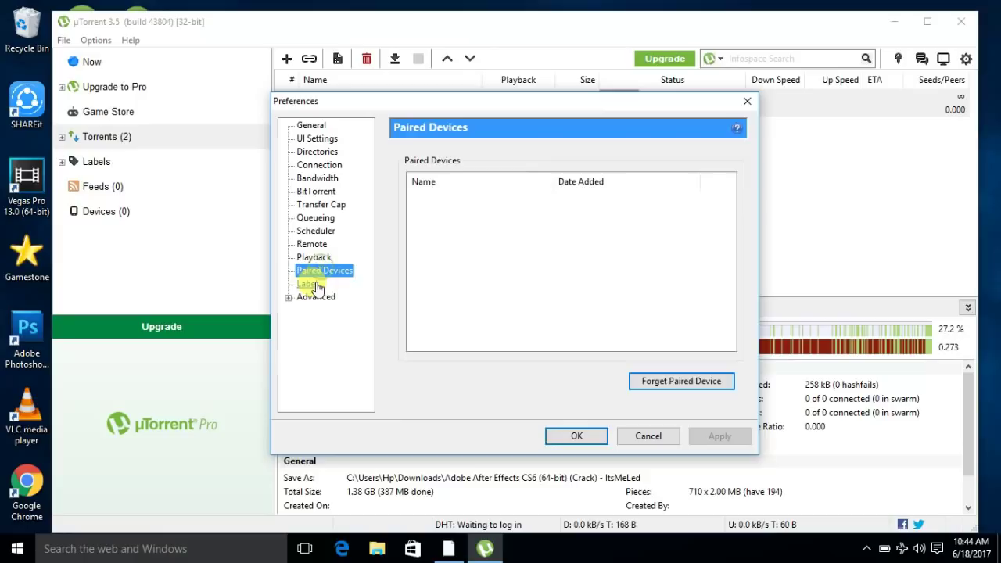
click(313, 284)
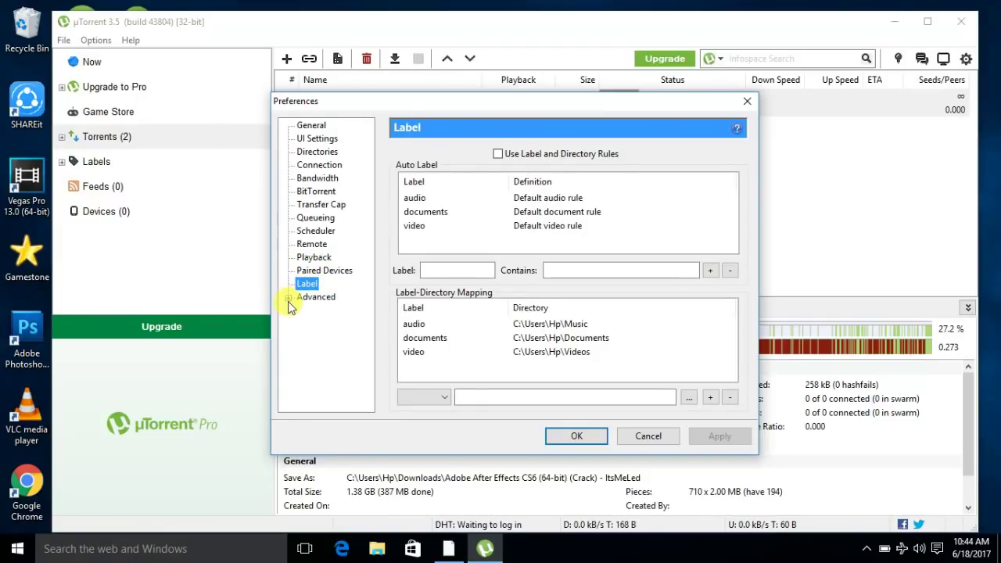
- Review the advanced subcategories UI Extras, Disk Cache, Web UI and Run Program
click(288, 298)
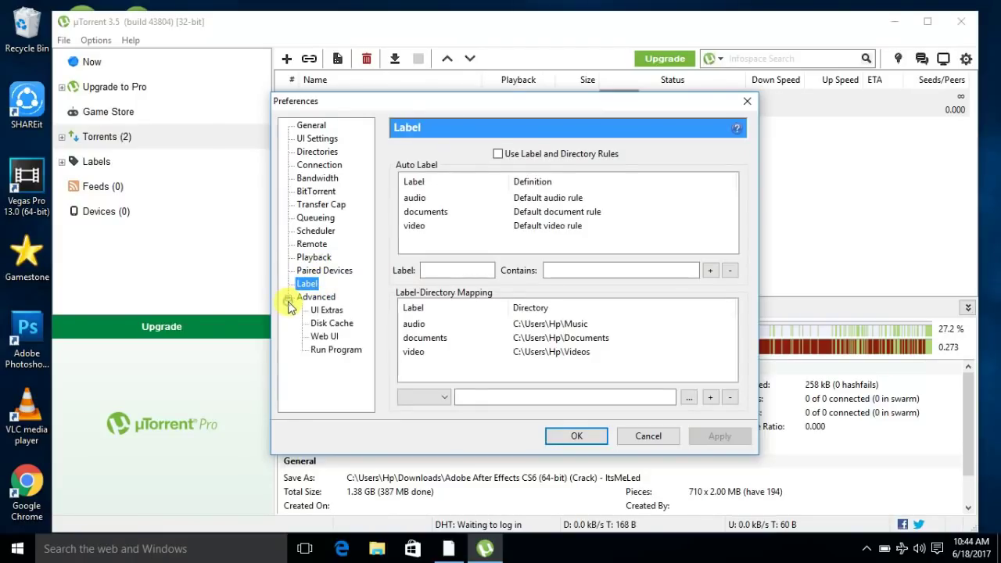
click(331, 311)
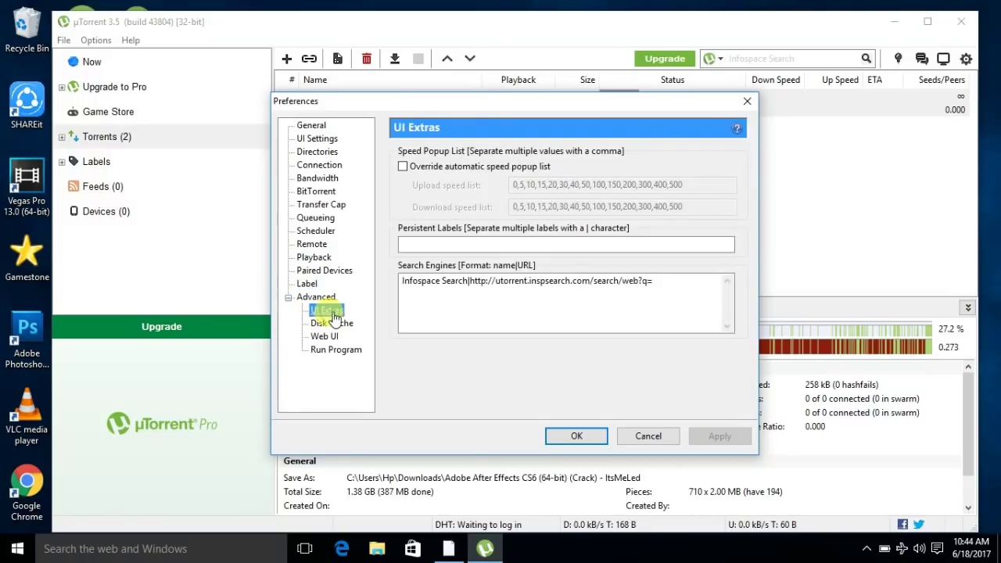
click(332, 324)
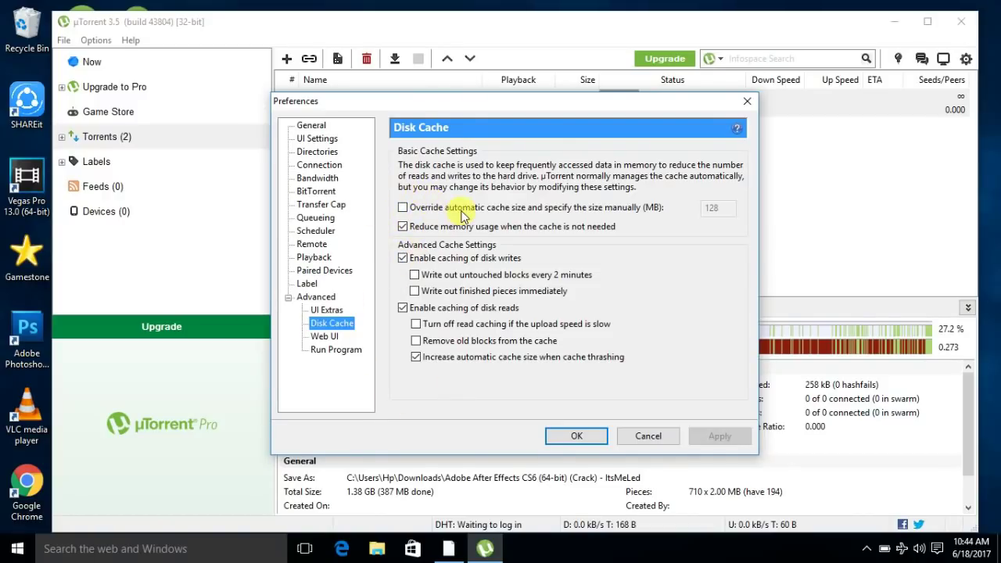
click(326, 337)
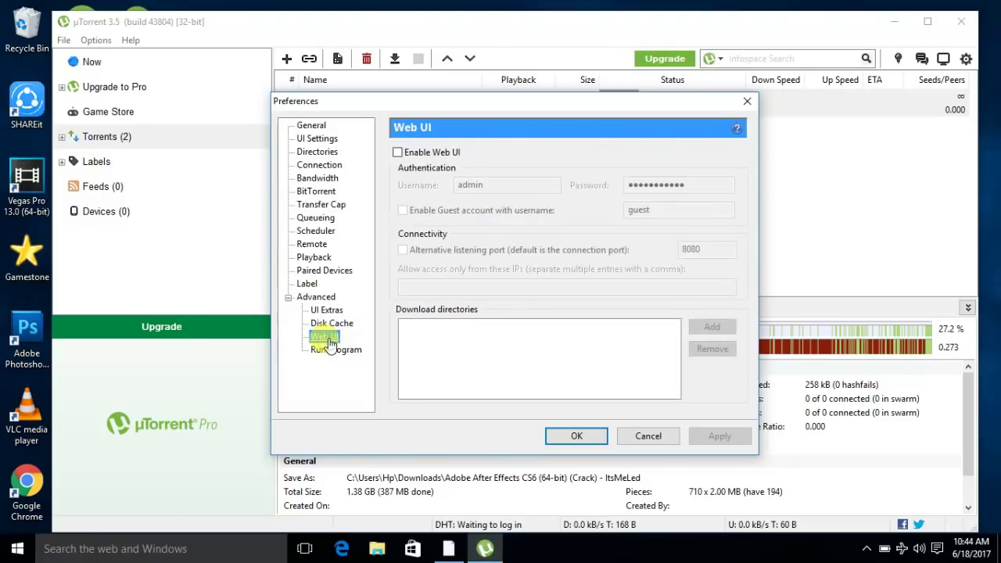
click(330, 352)
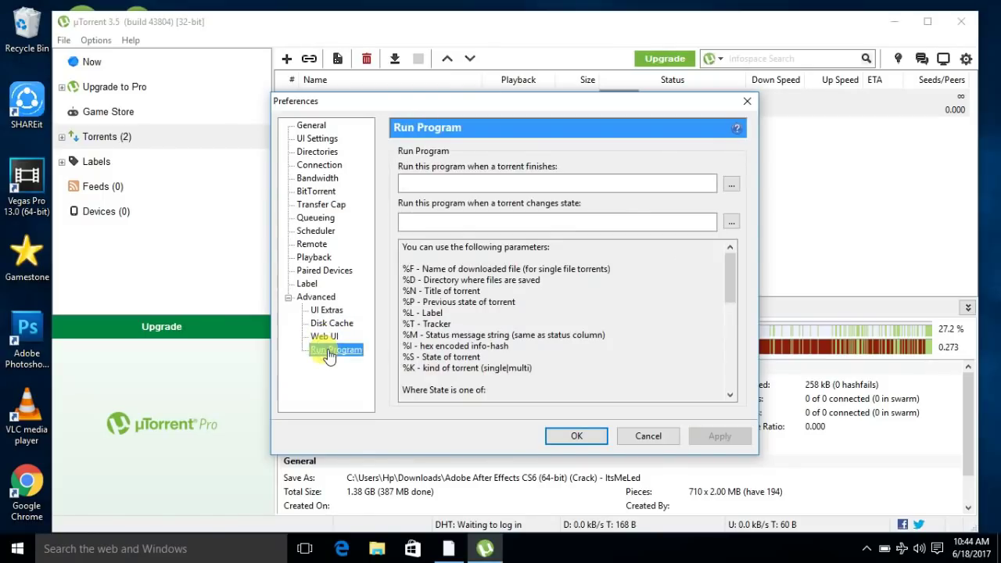
- Set bt.allow_same_ip to True in the Advanced options
click(318, 299)
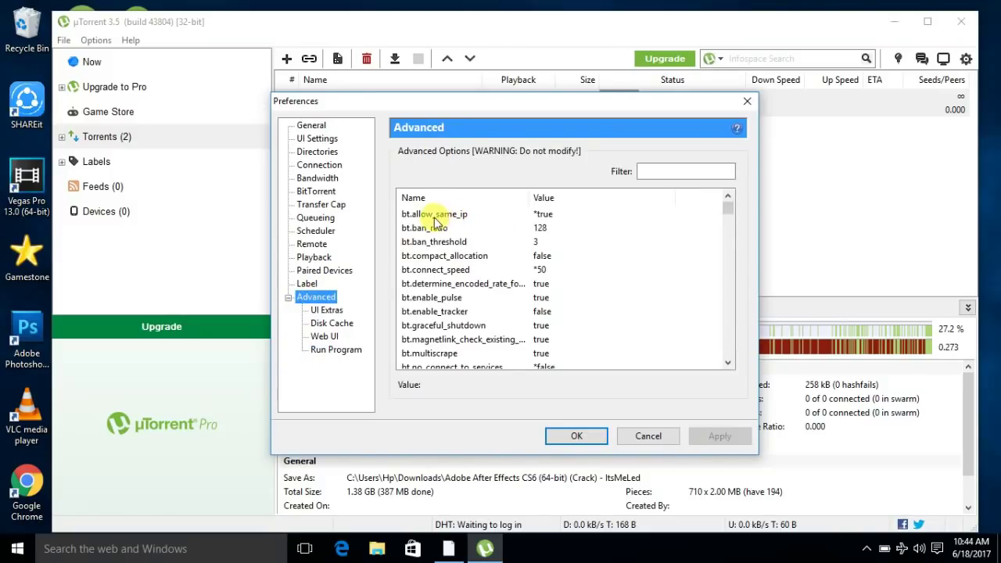
click(556, 216)
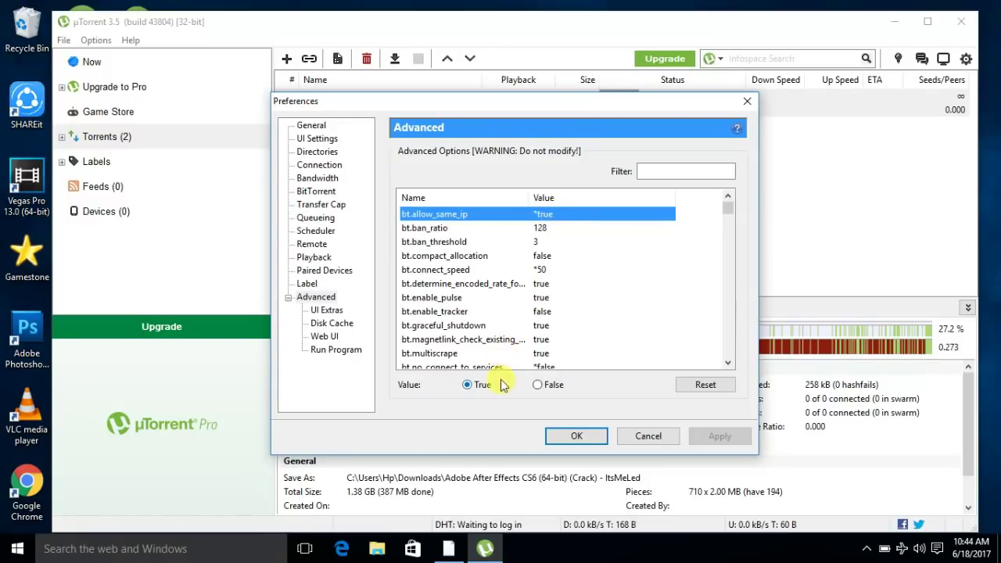
click(477, 384)
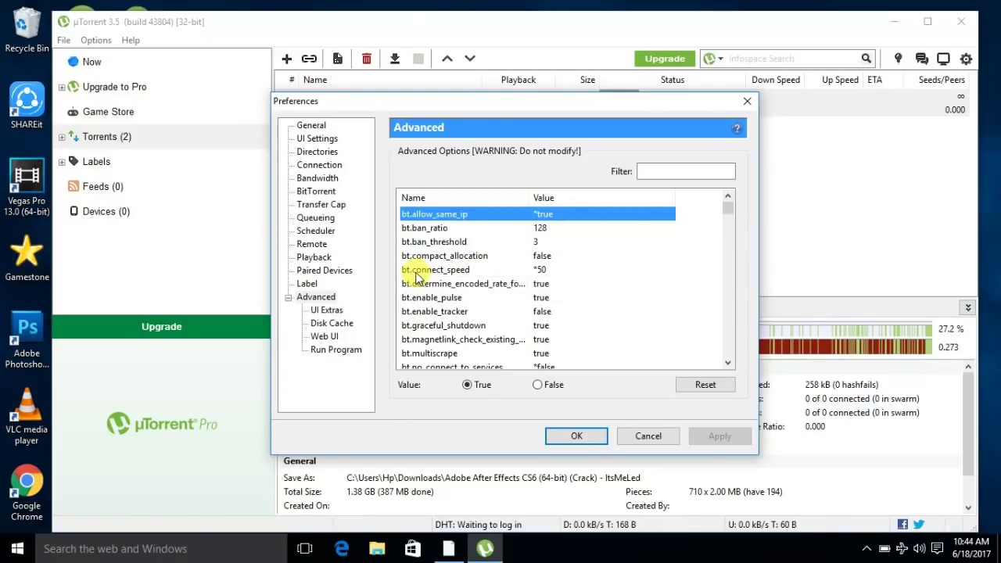
- Check the bt.connect_speed value and look through the Advanced options down to gui.update_rate and ipfilter.enable
click(542, 270)
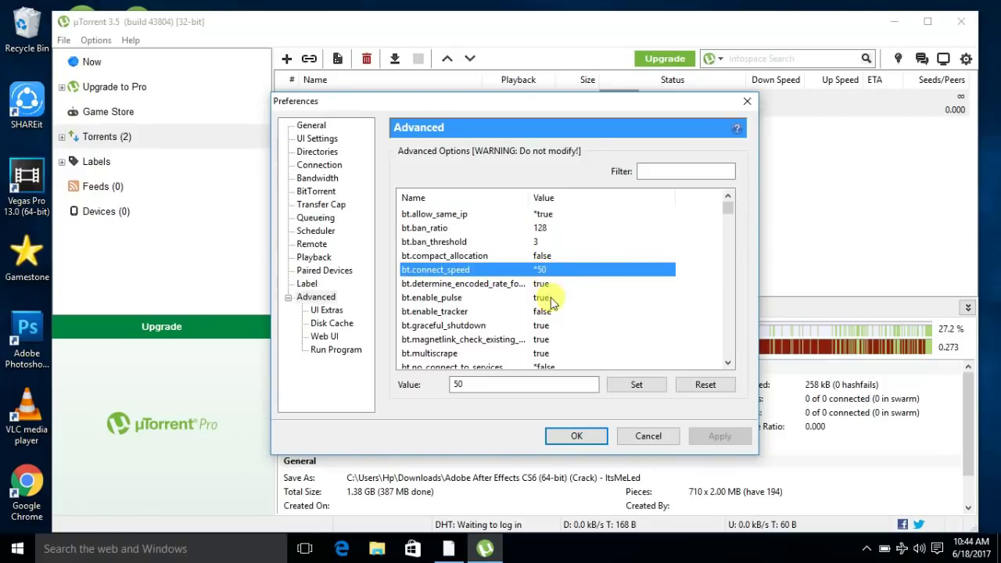
click(517, 383)
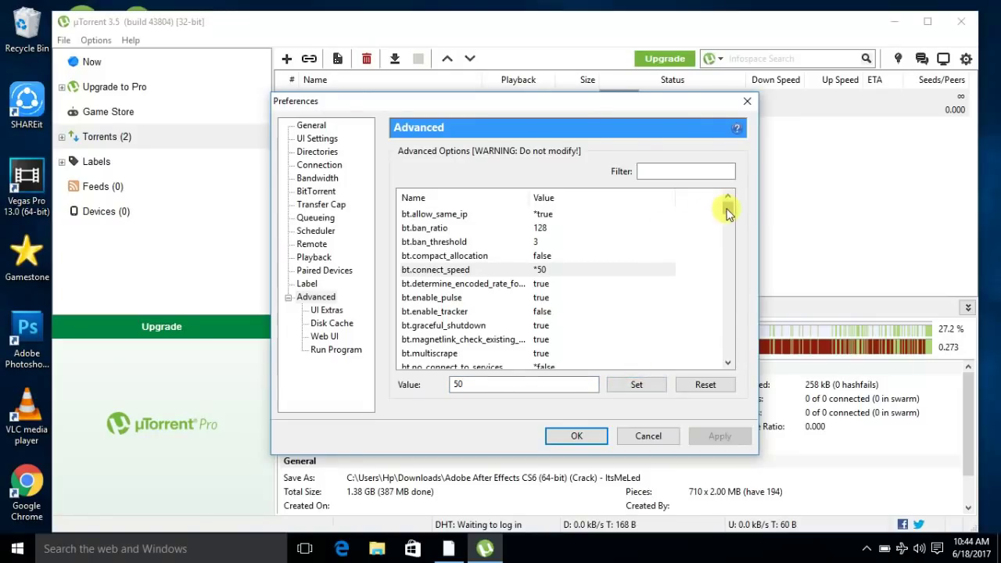
drag(724, 208, 726, 211)
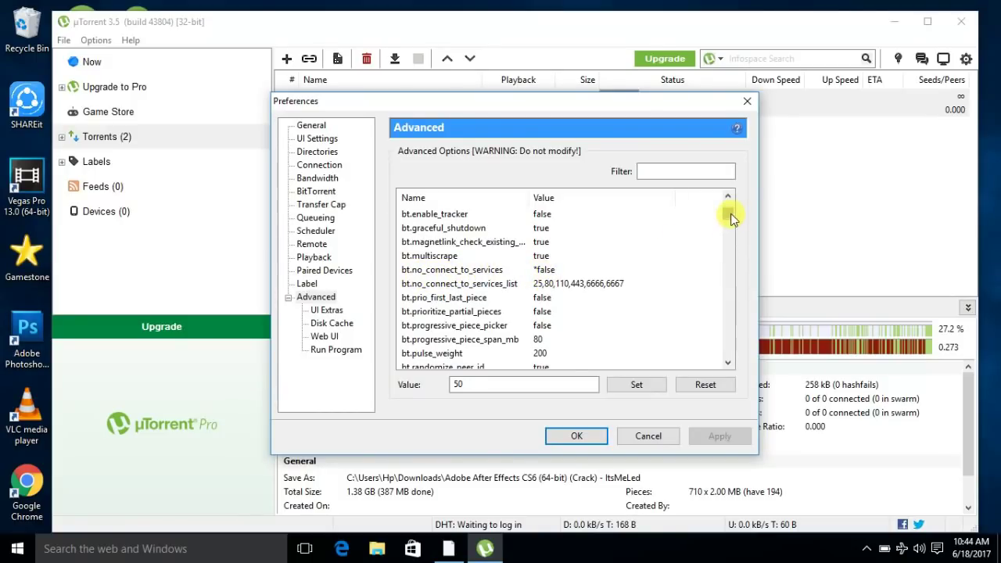
drag(726, 216, 727, 274)
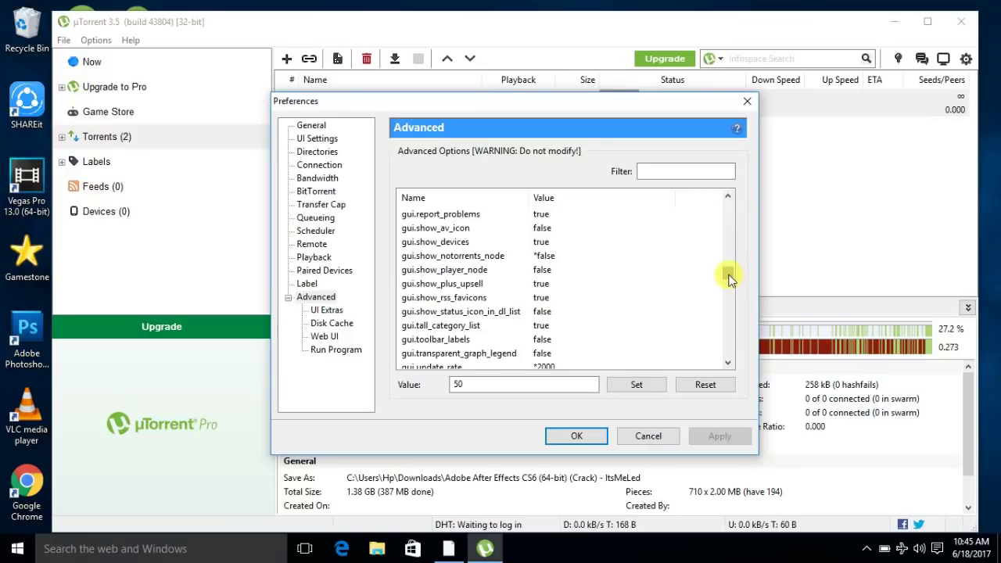
drag(726, 273, 727, 290)
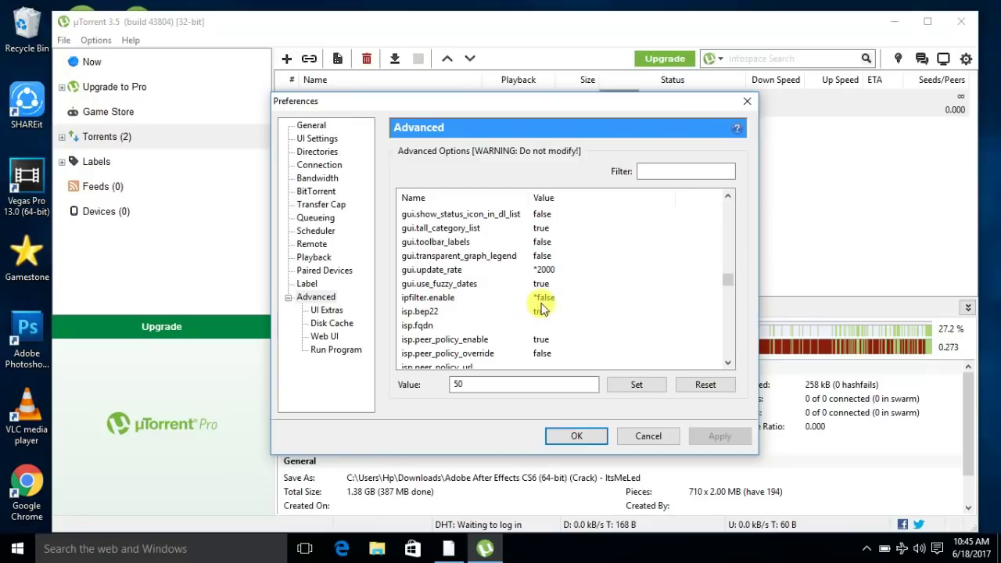
- Review the remaining Advanced options, including the offers, peer, queue, rss, streaming and webui entries, and accept the preferences
drag(728, 283, 732, 319)
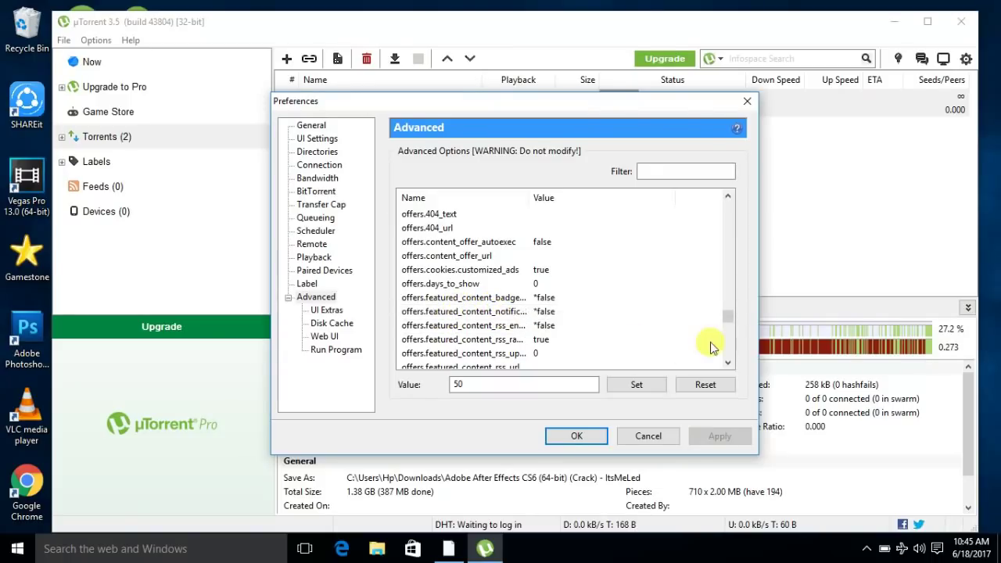
drag(727, 321, 726, 326)
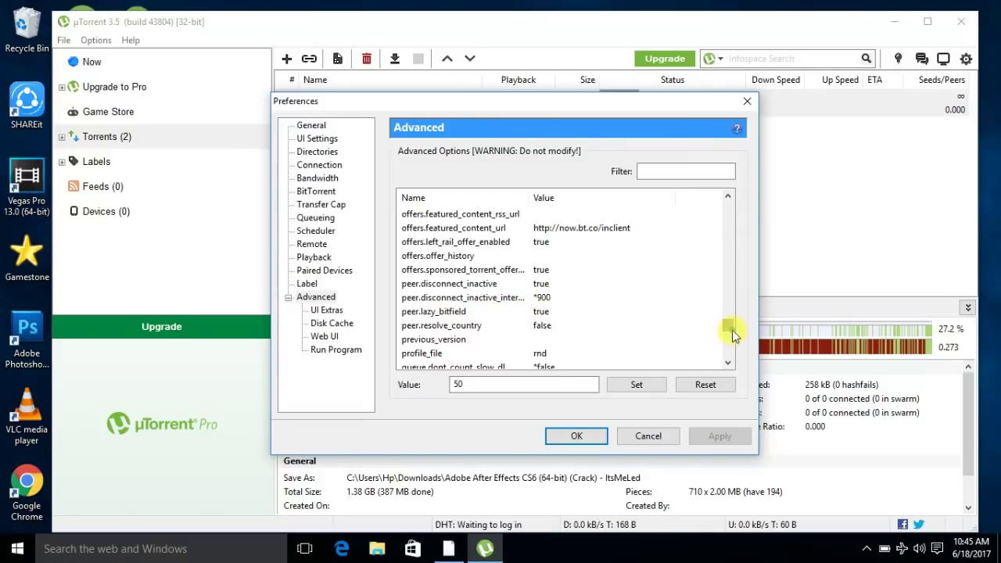
scroll(732, 330, down, 3)
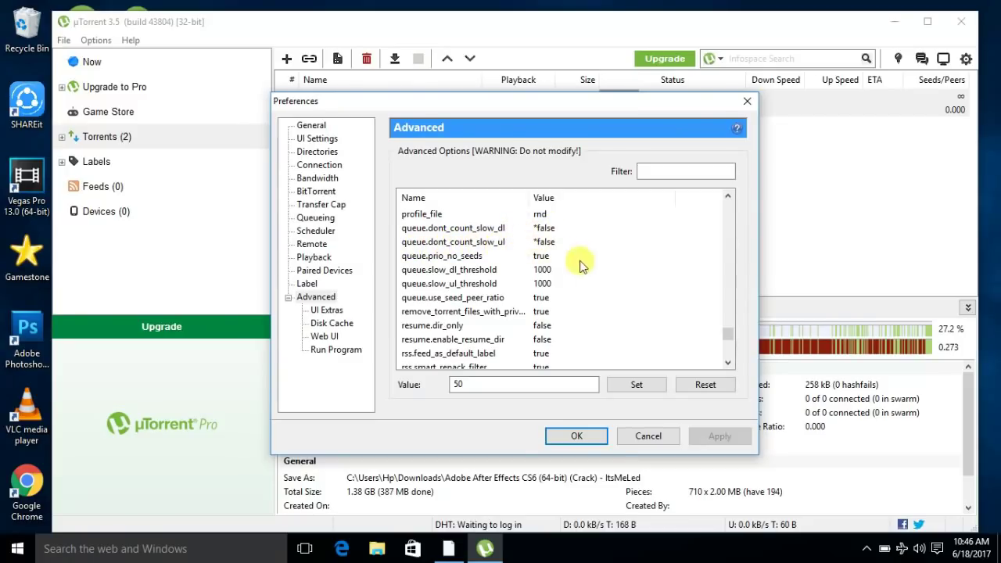
scroll(731, 335, down, 3)
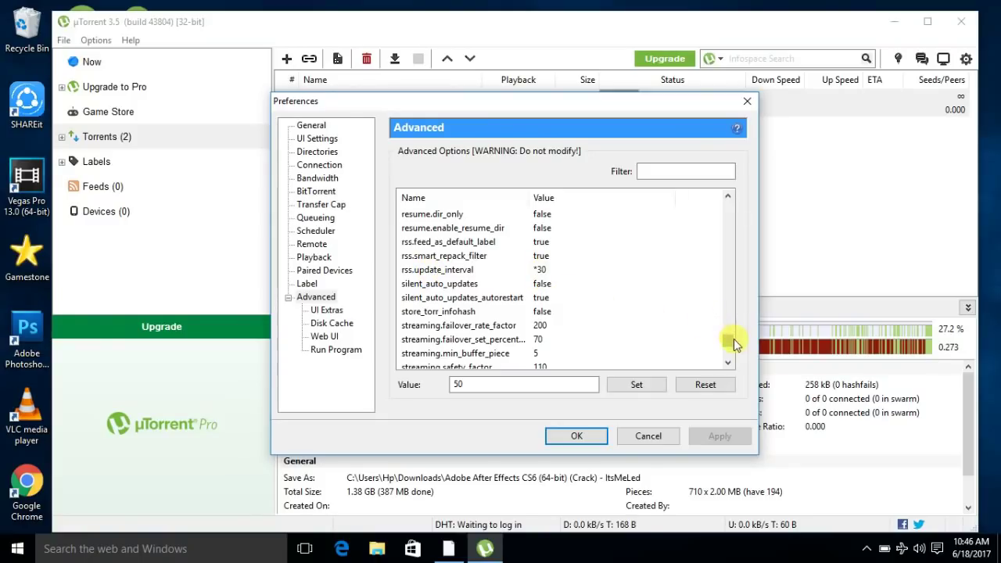
drag(726, 339, 728, 356)
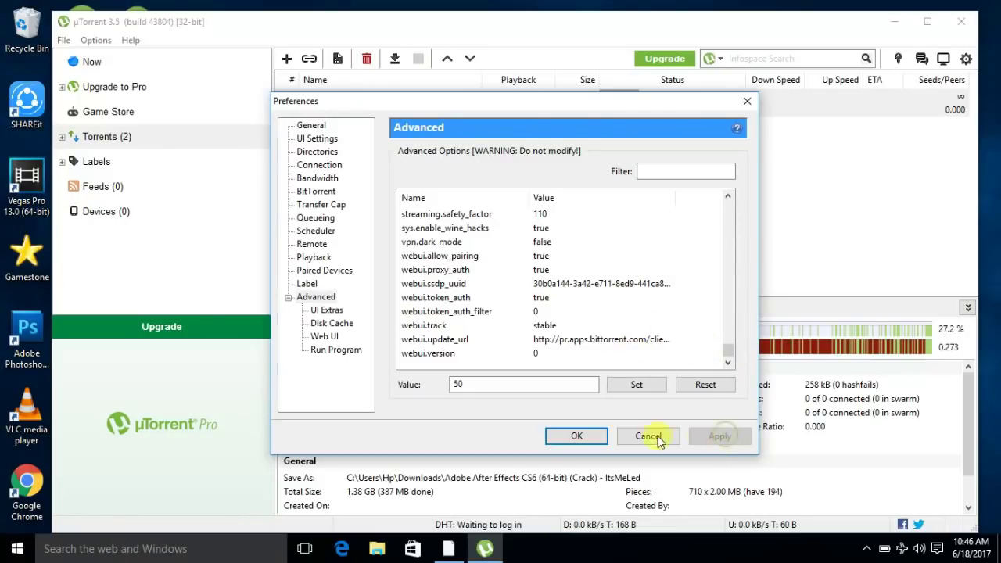
click(576, 438)
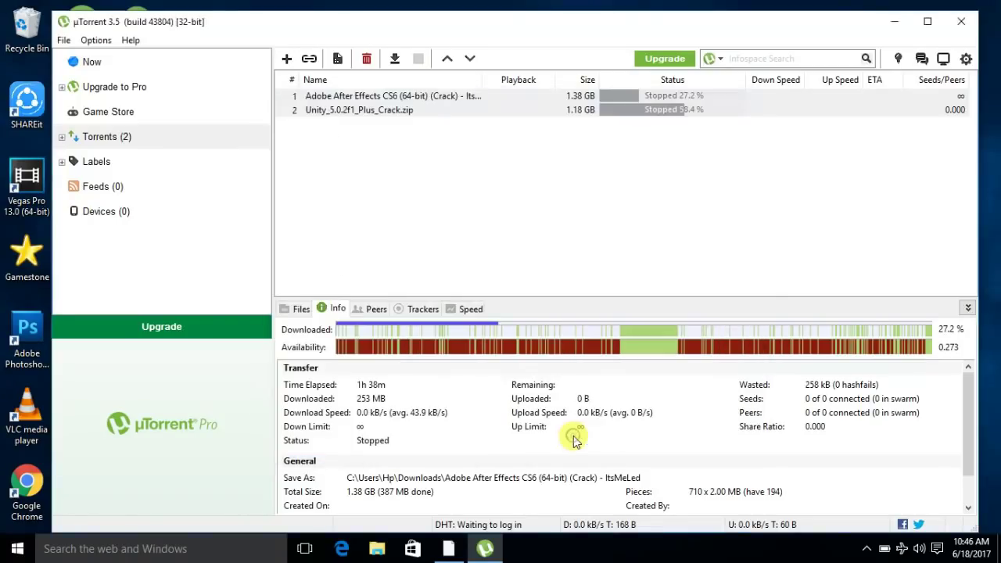
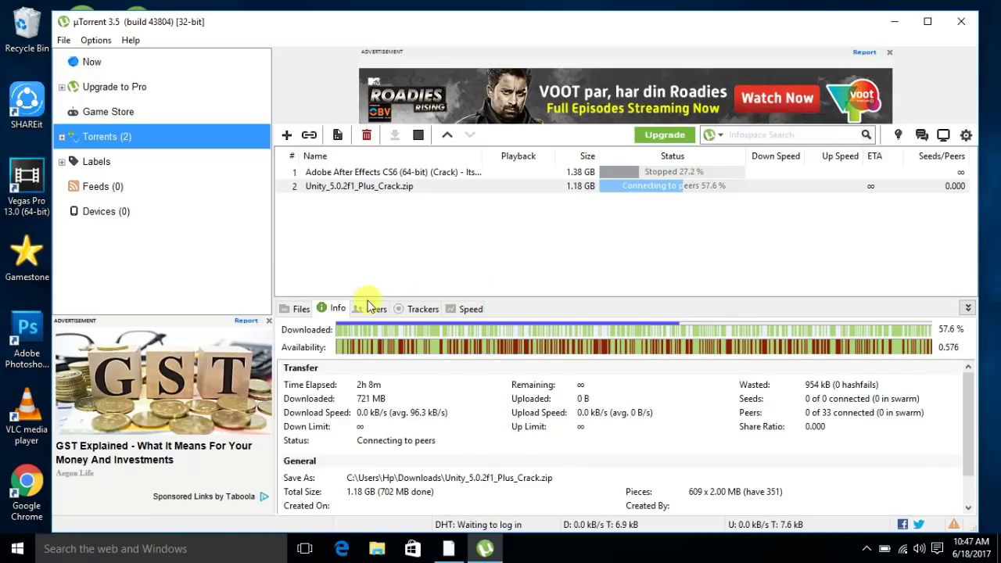
- Examine the file list, peers and general transfer information of the Unity_5.0.2f1 torrent
click(305, 308)
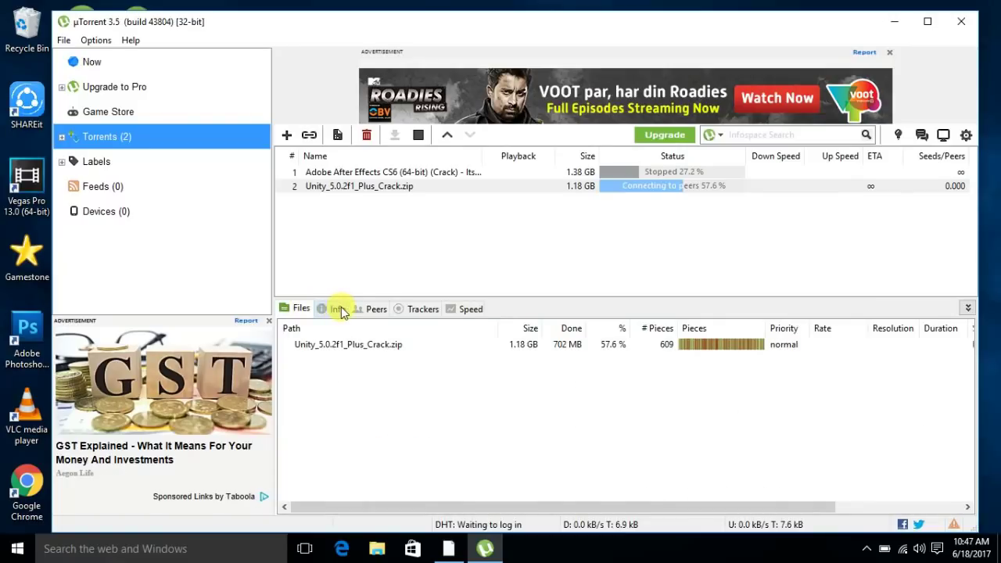
click(353, 310)
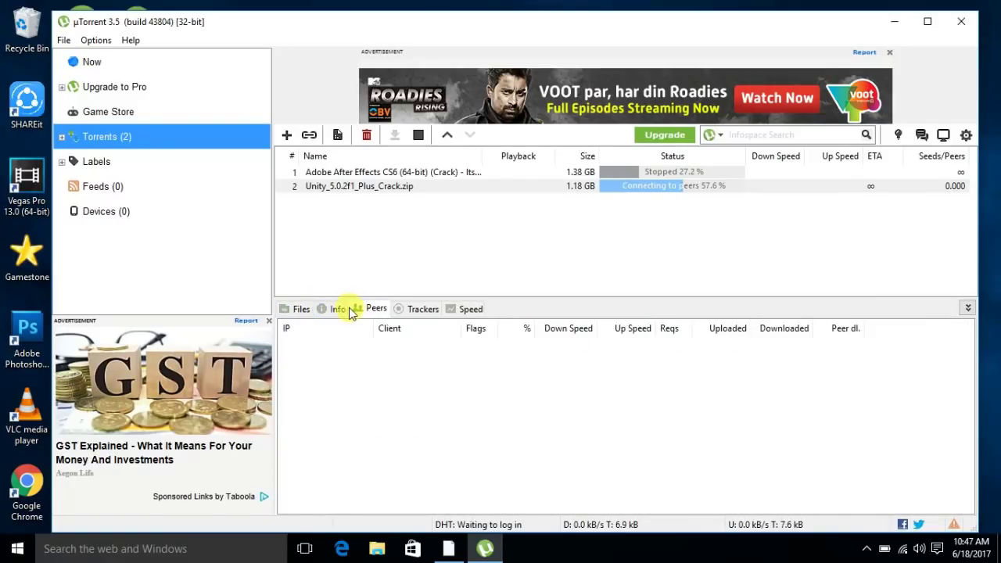
click(340, 310)
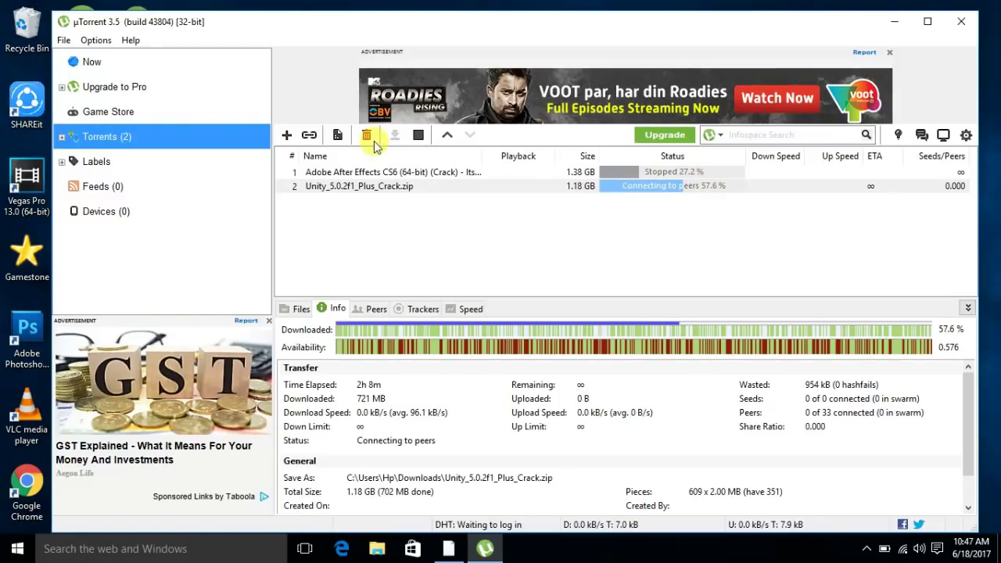
- Start downloading the stopped Adobe After Effects CS6 torrent
click(405, 136)
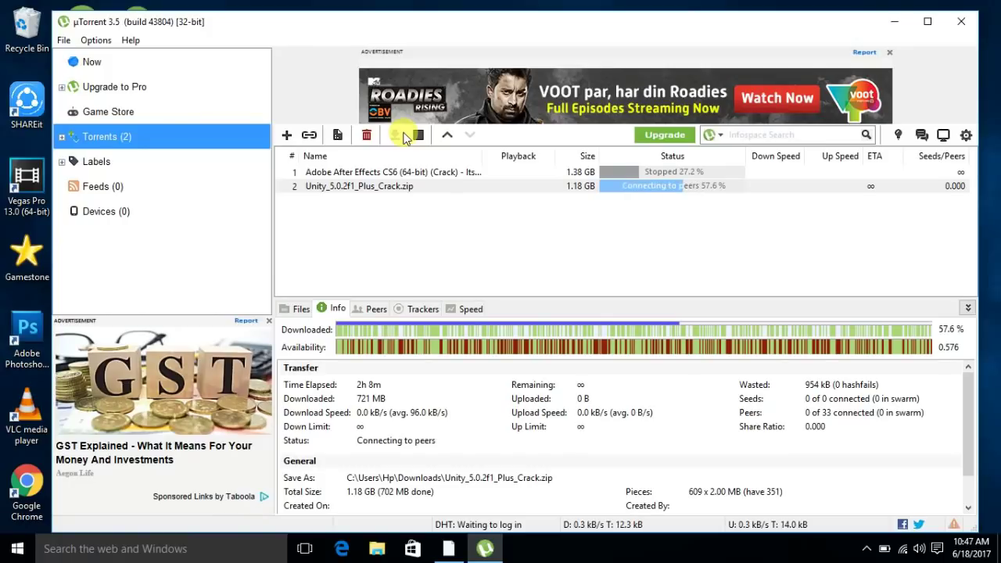
click(413, 174)
click(395, 135)
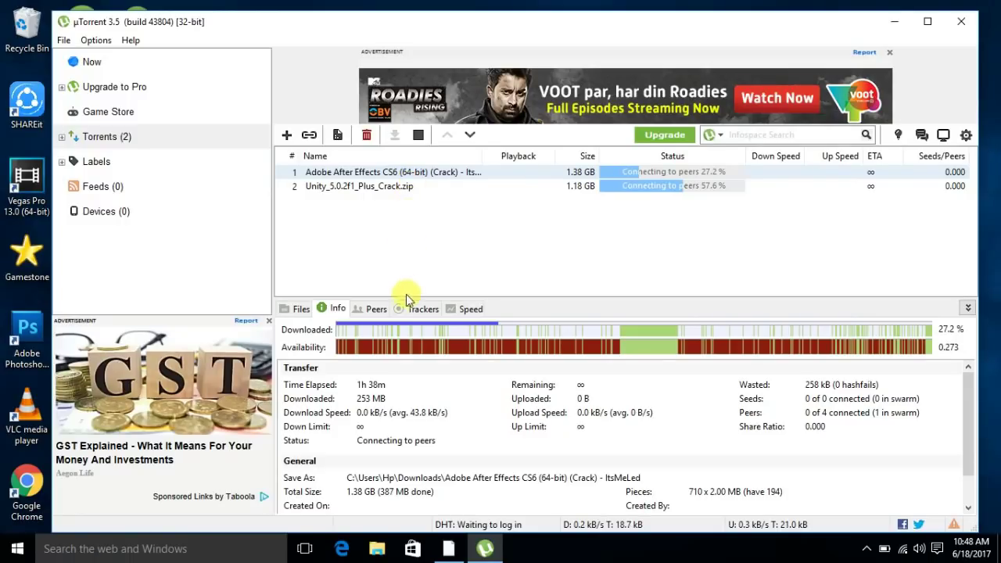
- Stop the Unity_5.0.2f1 torrent and the Adobe After Effects CS6 torrent
click(403, 186)
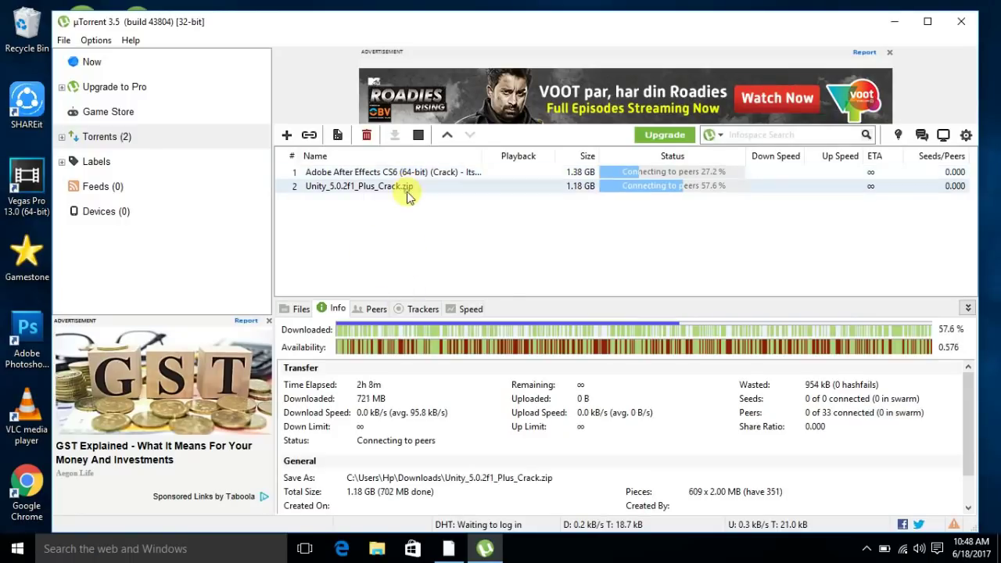
click(419, 136)
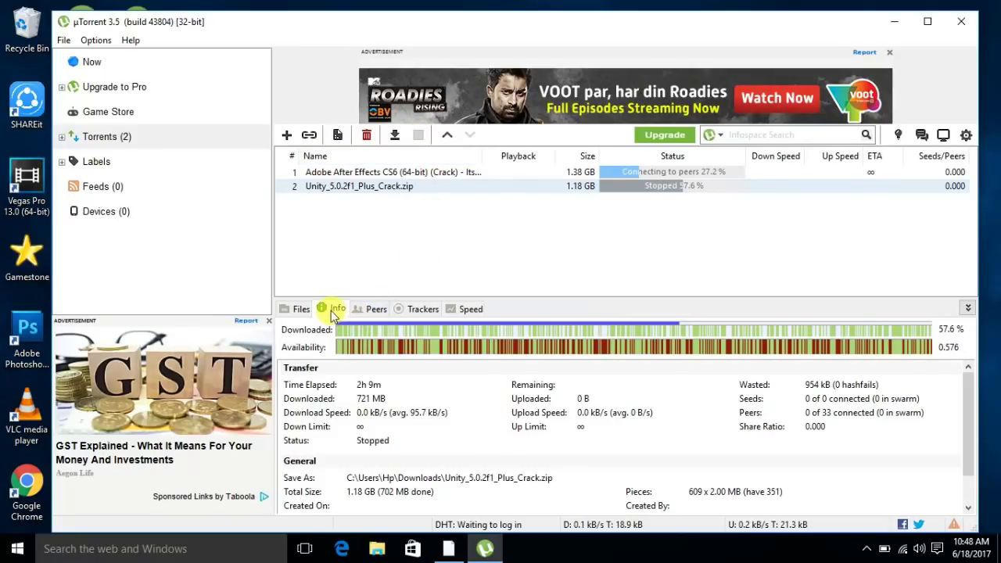
click(420, 175)
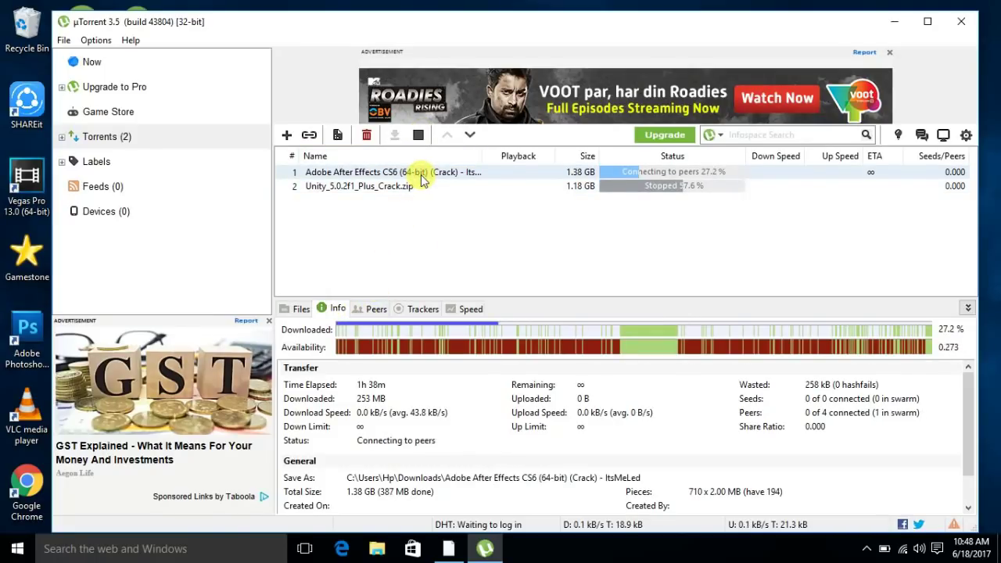
click(418, 137)
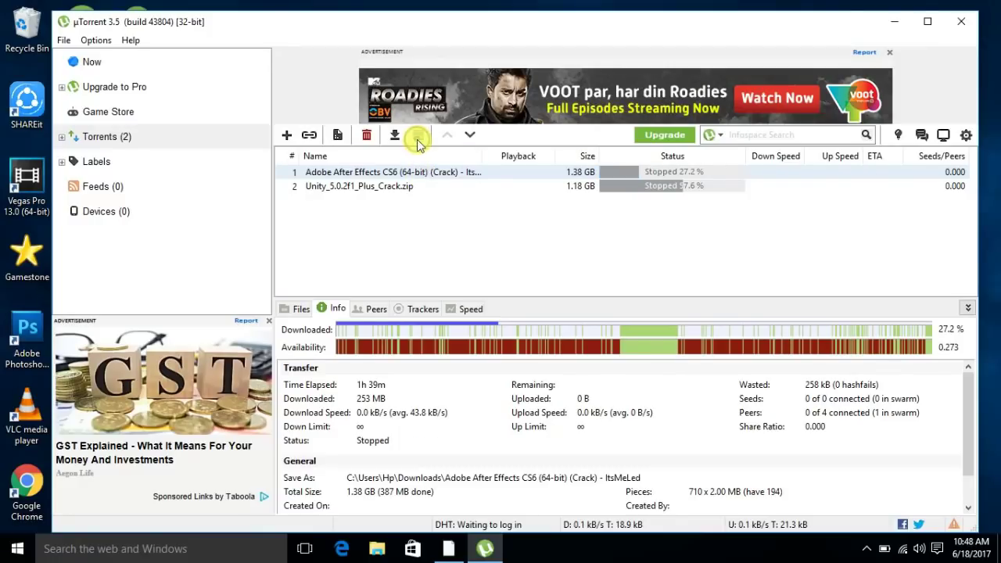
- Restart the Adobe After Effects CS6 torrent and stop it again
click(394, 136)
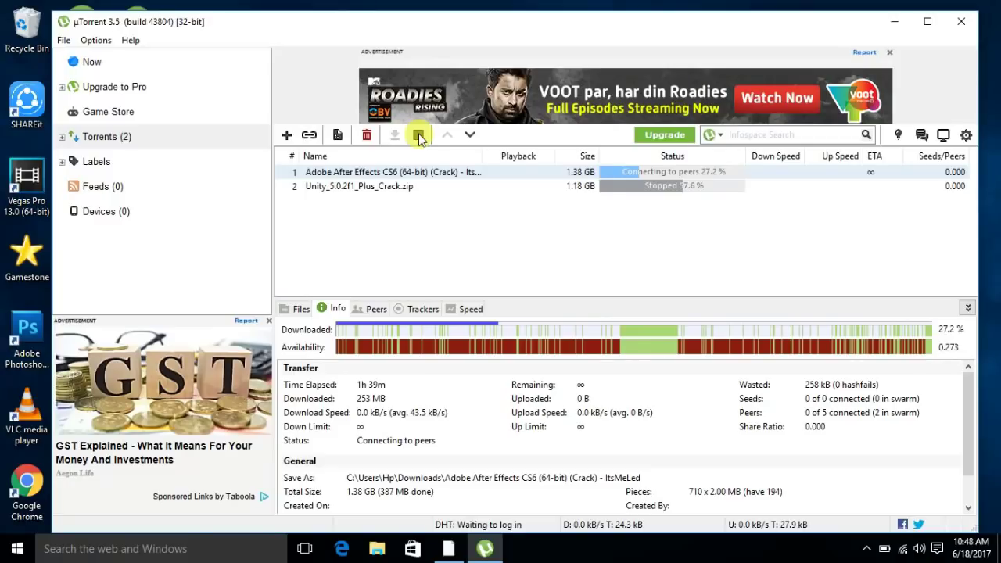
click(418, 137)
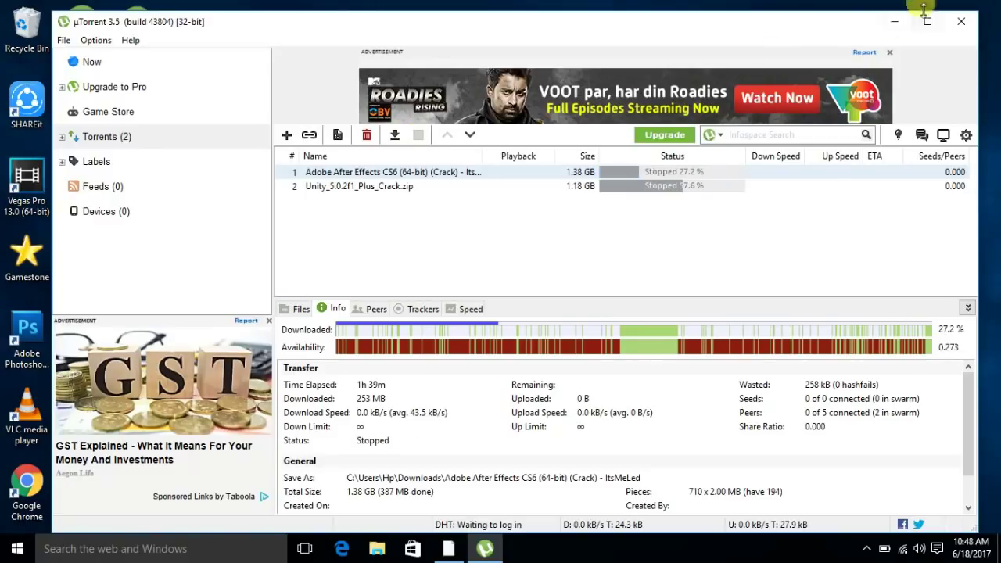